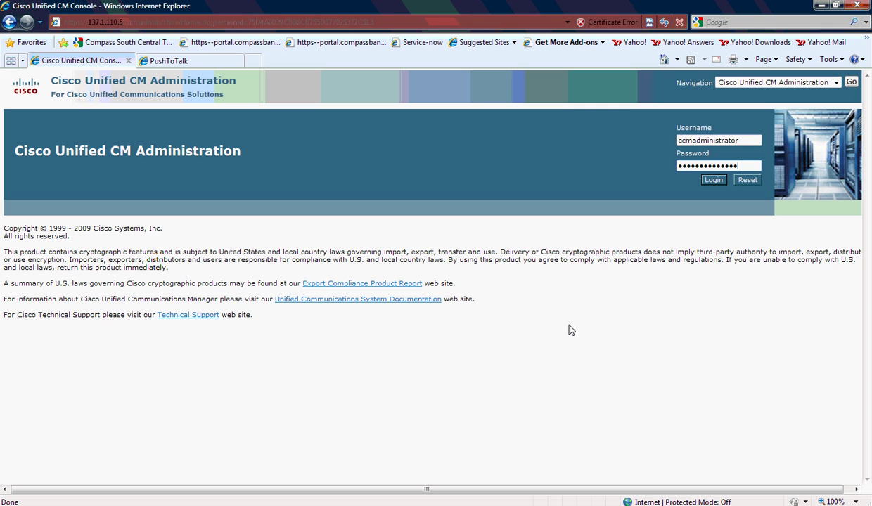
Sign in with the administrator credentials to reach the version 7.1.3 home page
{"action": "left_click", "coordinate": [713, 181]}
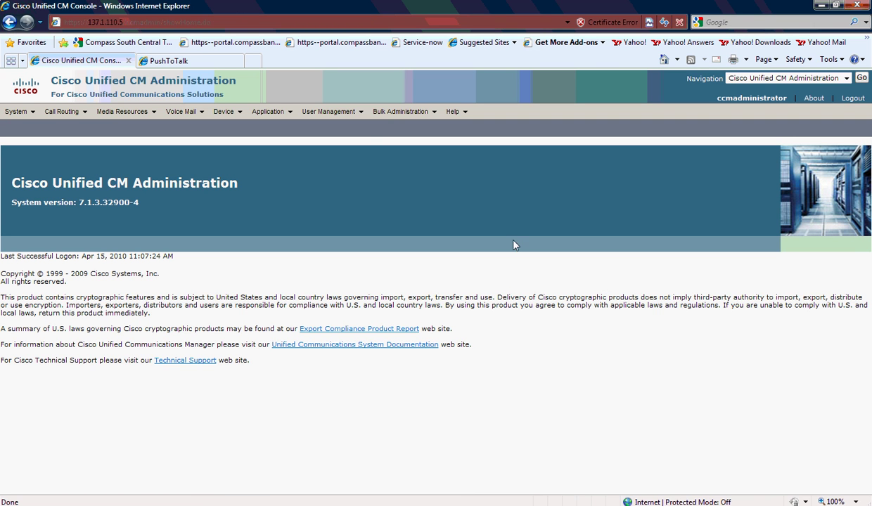
Find application users and open singlewirePushToTalk's Device Information section
{"action": "mouse_move", "coordinate": [332, 115]}
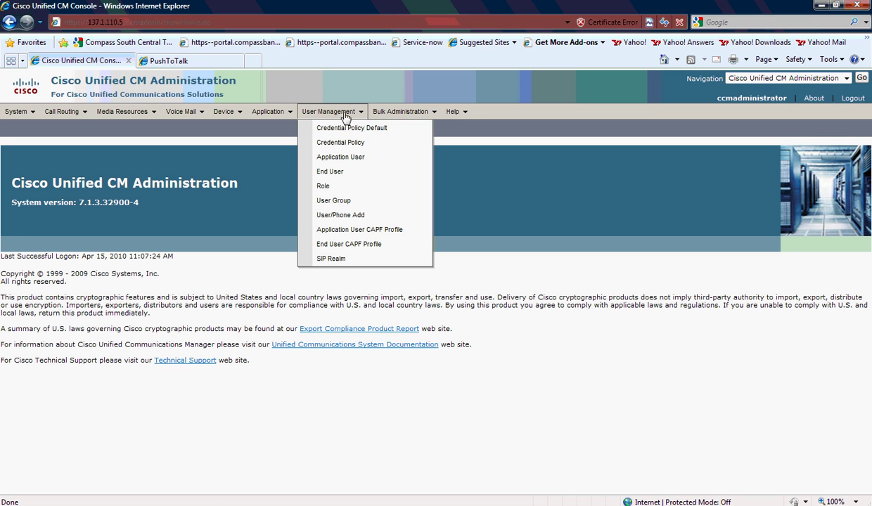
{"action": "left_click", "coordinate": [353, 158]}
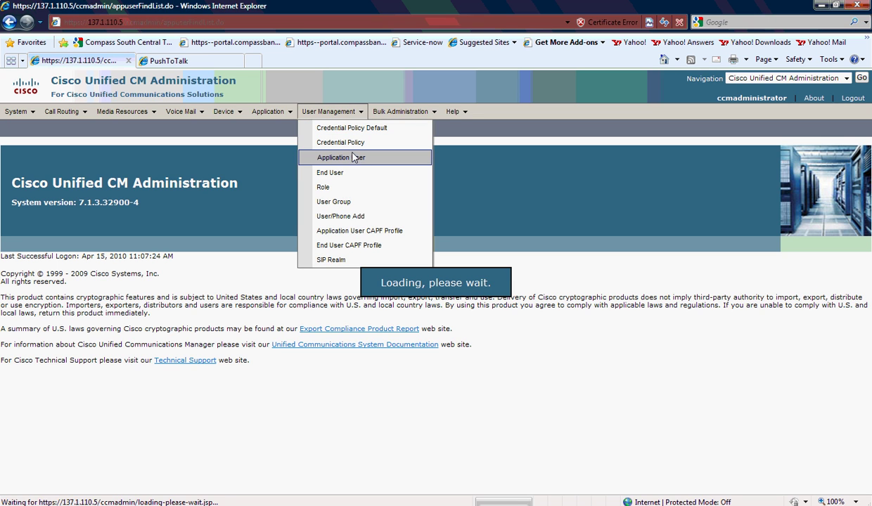
{"action": "left_click", "coordinate": [289, 192]}
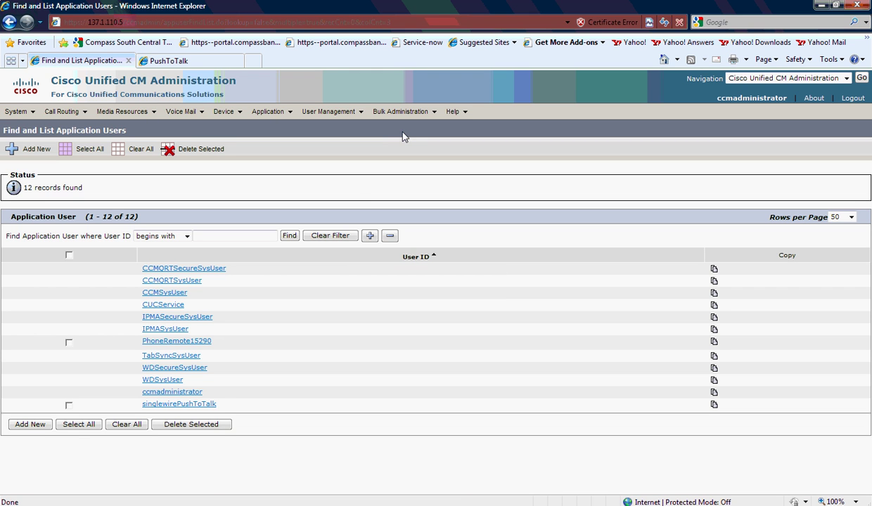
{"action": "left_click", "coordinate": [204, 404]}
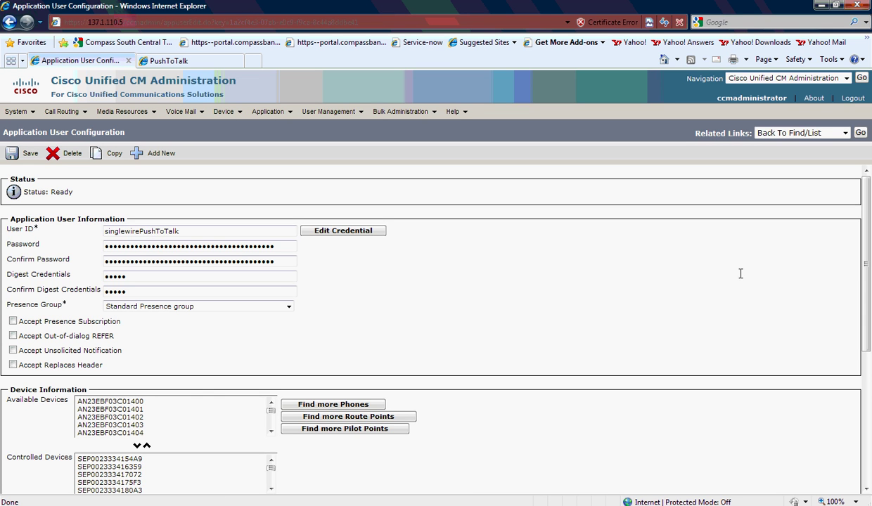
{"action": "scroll", "coordinate": [857, 305], "scroll_direction": "down", "scroll_amount": 3}
{"action": "scroll", "coordinate": [857, 304], "scroll_direction": "down", "scroll_amount": 1}
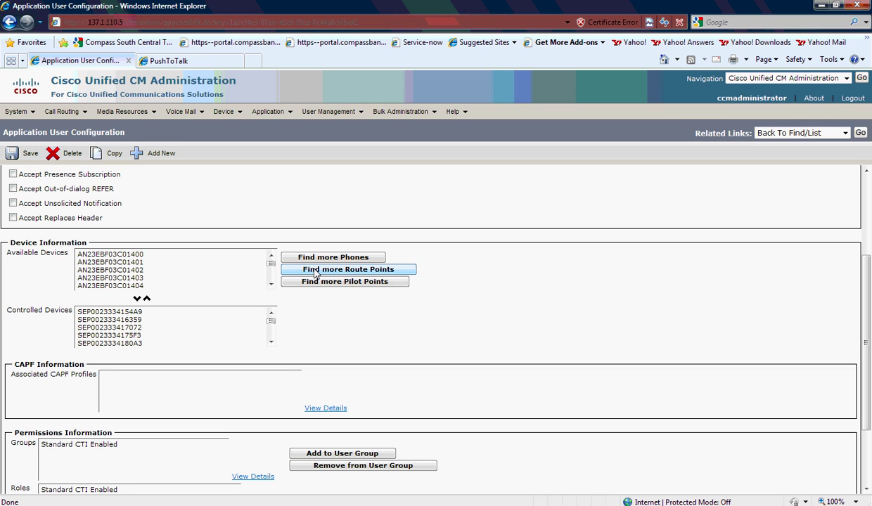
Search phones by Directory Number 2200, add SEP002333420D87 to controlled devices, and save
{"action": "left_click", "coordinate": [349, 259]}
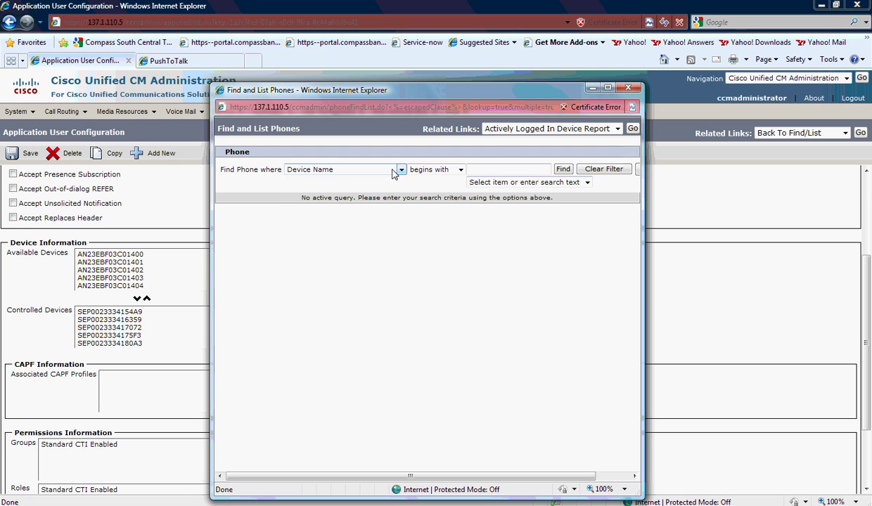
{"action": "left_click", "coordinate": [352, 170]}
{"action": "left_click", "coordinate": [352, 189]}
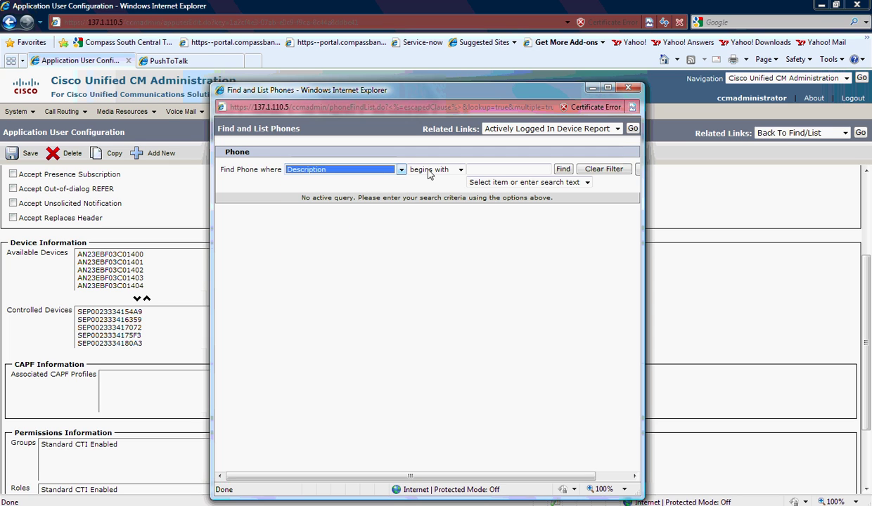
{"action": "left_click", "coordinate": [497, 169]}
{"action": "left_click", "coordinate": [327, 170]}
{"action": "left_click", "coordinate": [329, 197]}
{"action": "left_click", "coordinate": [482, 169]}
{"action": "type", "text": "2200"}
{"action": "left_click", "coordinate": [561, 170]}
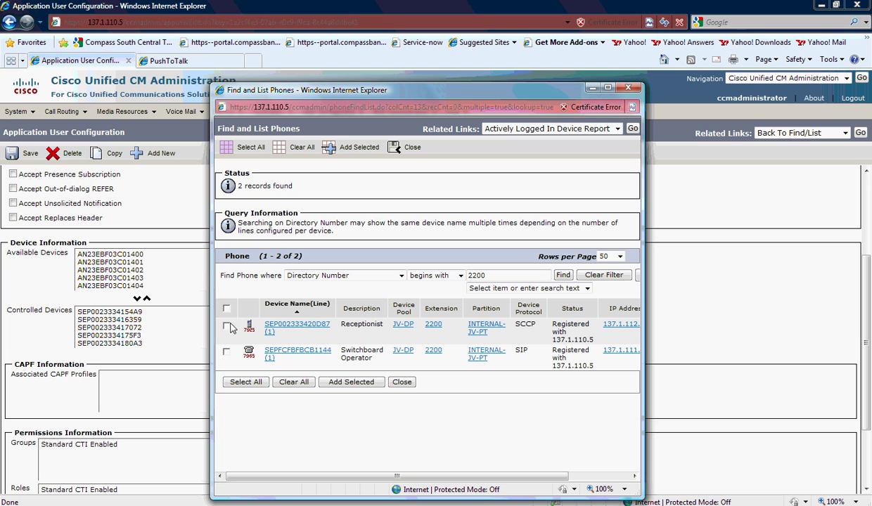
{"action": "left_click", "coordinate": [226, 326]}
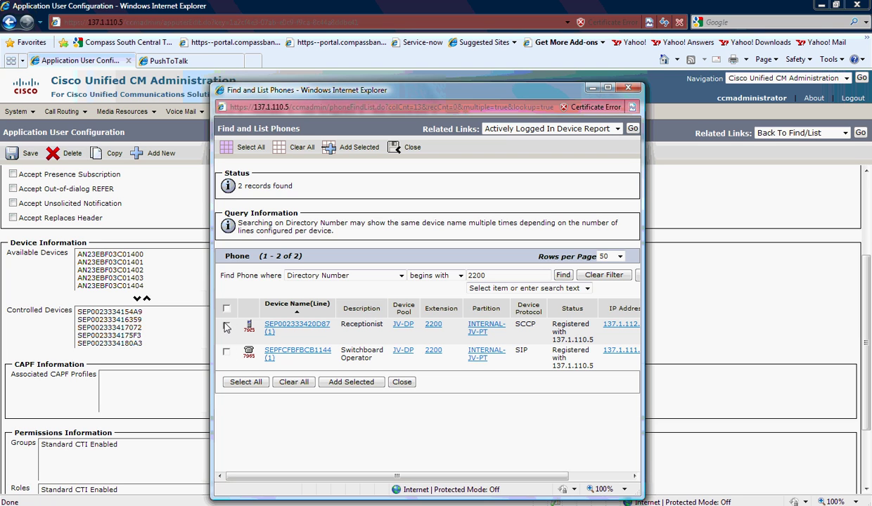
{"action": "left_click", "coordinate": [375, 383]}
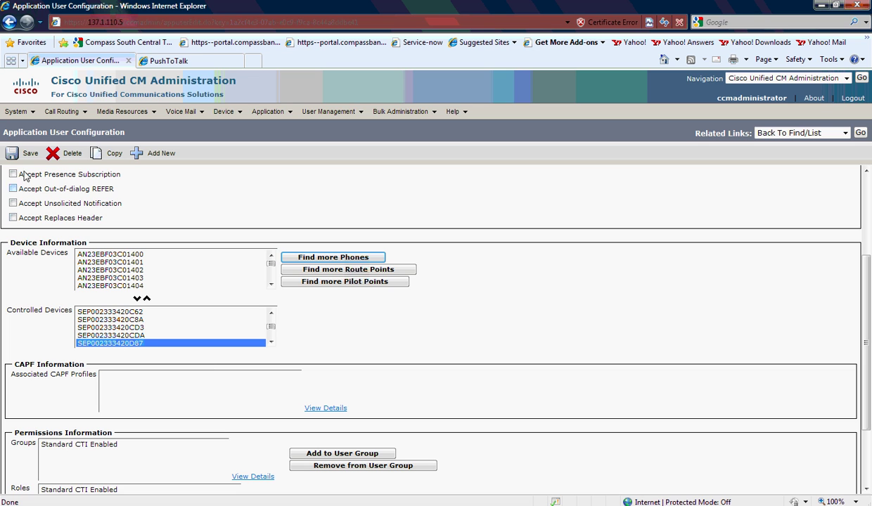
{"action": "left_click", "coordinate": [16, 154]}
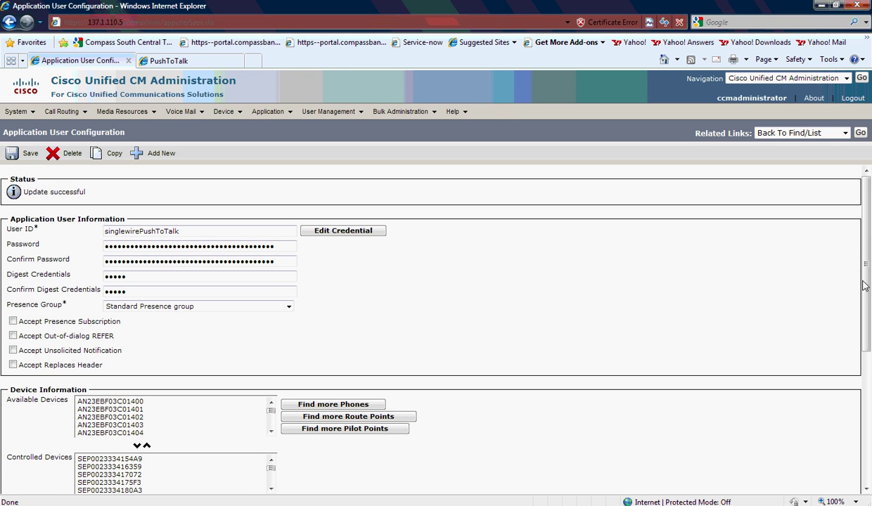
Confirm the Update successful status, then go to the PushToTalk administration page
{"action": "left_click_drag", "start_coordinate": [866, 268], "coordinate": [840, 406]}
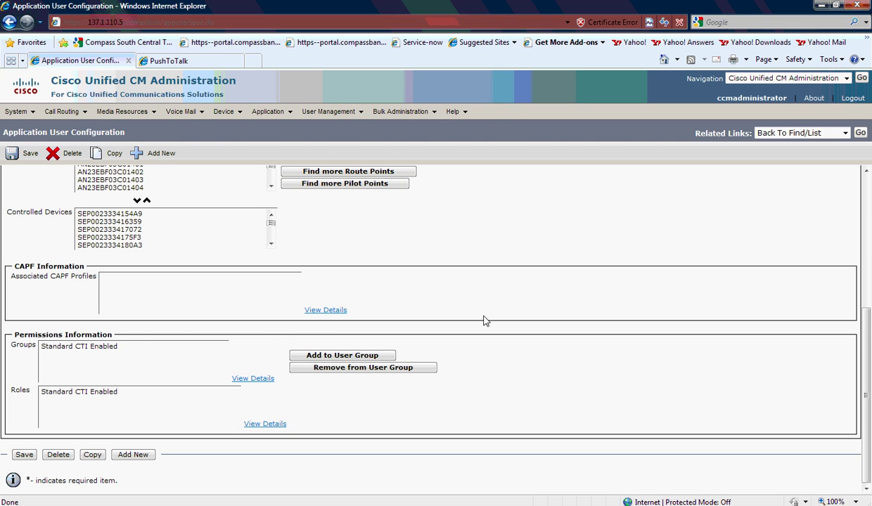
{"action": "left_click_drag", "start_coordinate": [866, 317], "coordinate": [866, 174]}
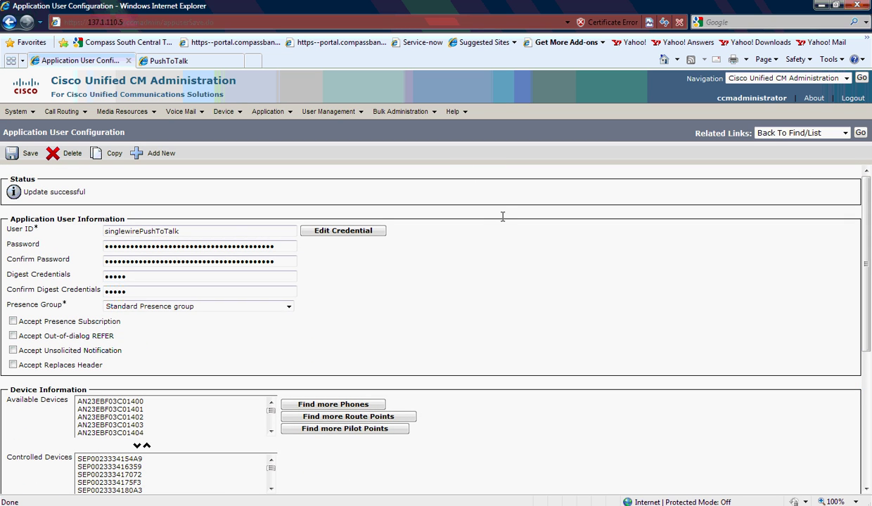
{"action": "left_click", "coordinate": [185, 61]}
{"action": "left_click", "coordinate": [186, 22]}
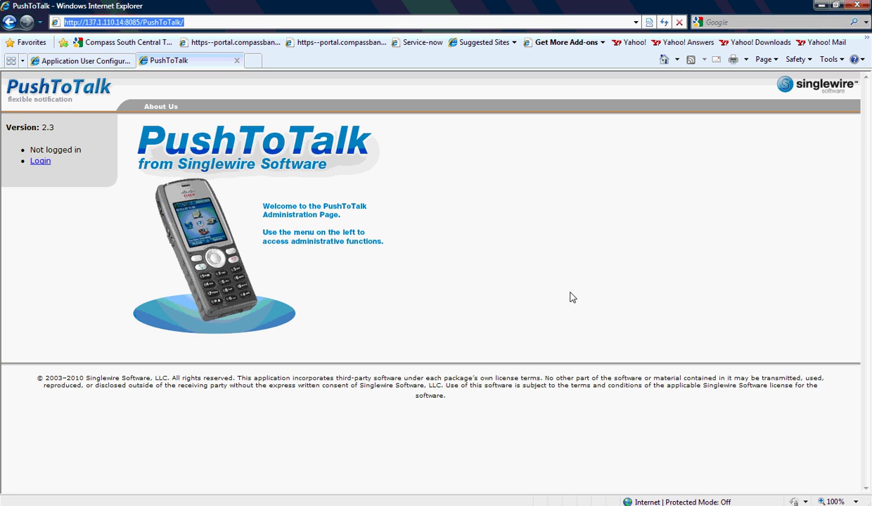
Log in to PushToTalk as admin, declining to save the password in the browser
{"action": "left_click", "coordinate": [43, 161]}
{"action": "left_click", "coordinate": [186, 164]}
{"action": "type", "text": "admin"}
{"action": "key", "text": "Tab"}
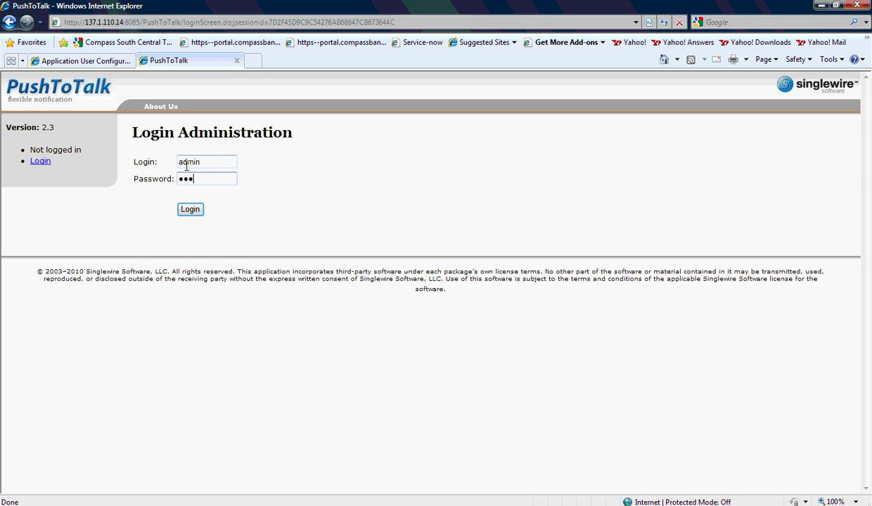
{"action": "left_click", "coordinate": [190, 209]}
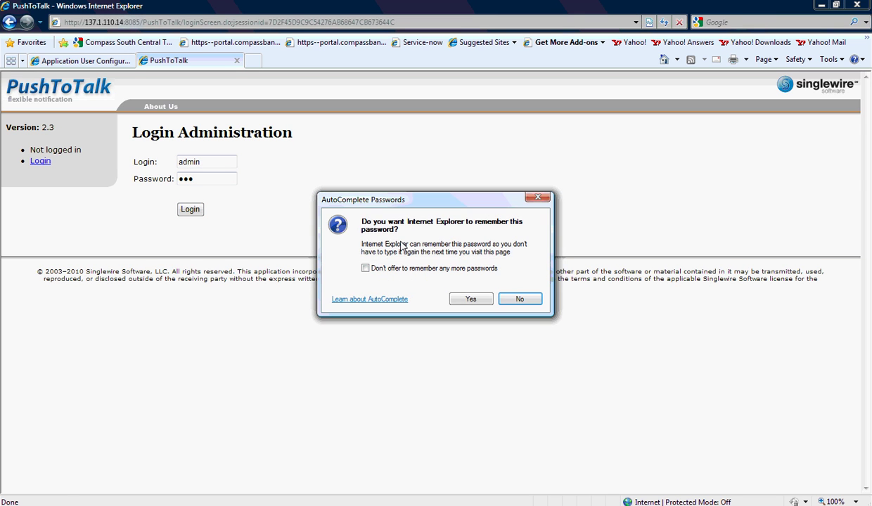
{"action": "left_click", "coordinate": [520, 299]}
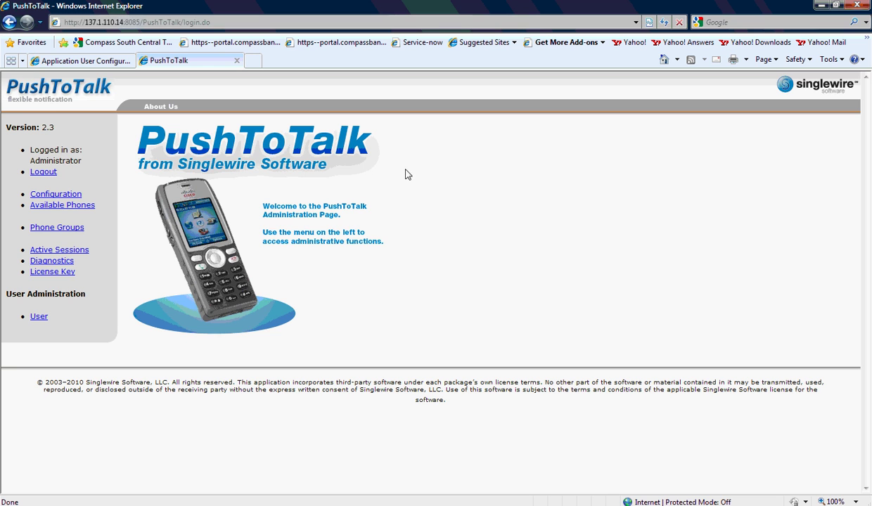
{"action": "left_click", "coordinate": [79, 208]}
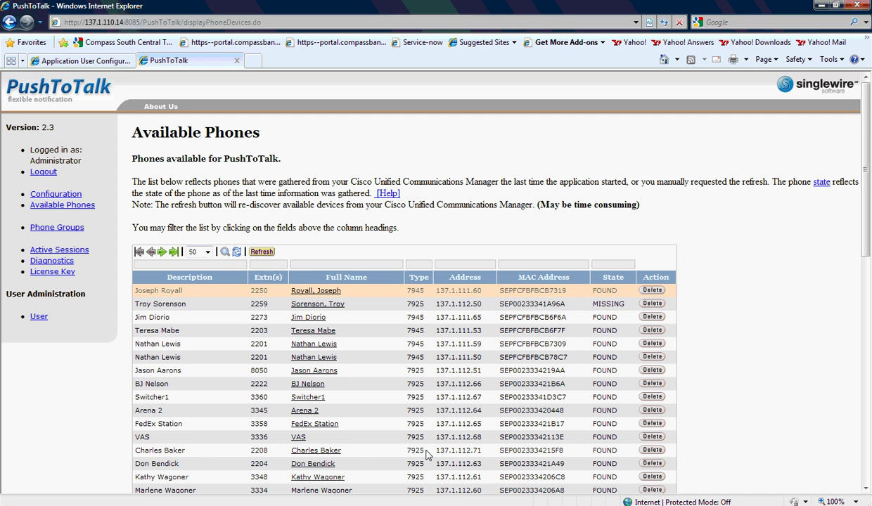
Refresh the available phones from Cisco Unified CM and scroll through the phone table
{"action": "left_click_drag", "start_coordinate": [866, 244], "coordinate": [843, 208]}
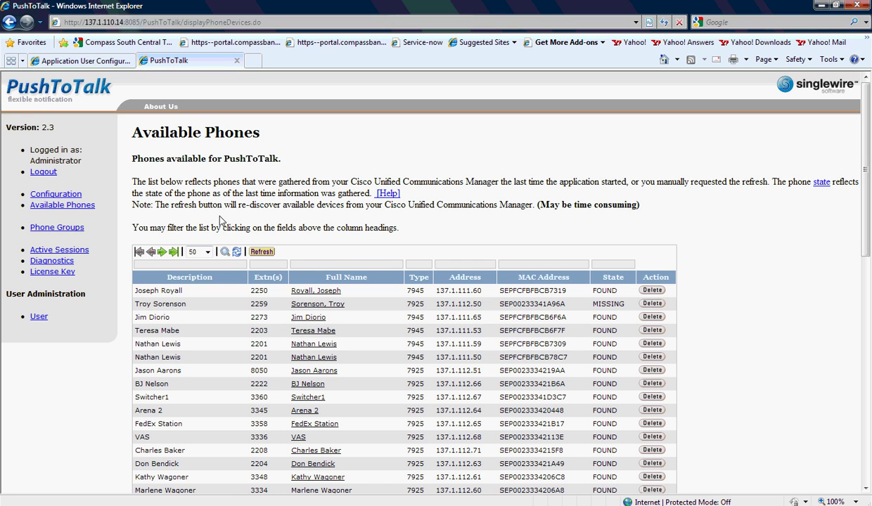
{"action": "left_click", "coordinate": [263, 253]}
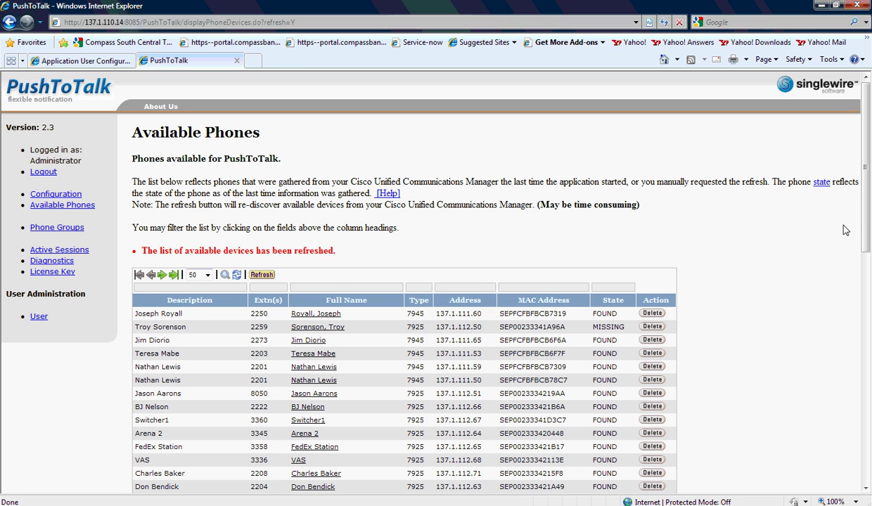
{"action": "scroll", "coordinate": [842, 225], "scroll_direction": "down", "scroll_amount": 8}
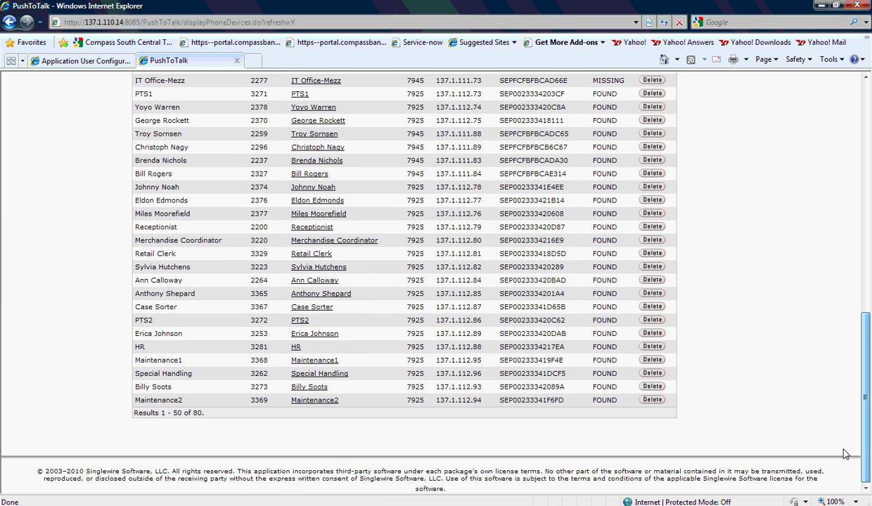
{"action": "scroll", "coordinate": [846, 454], "scroll_direction": "up", "scroll_amount": 4}
{"action": "scroll", "coordinate": [831, 314], "scroll_direction": "up", "scroll_amount": 3}
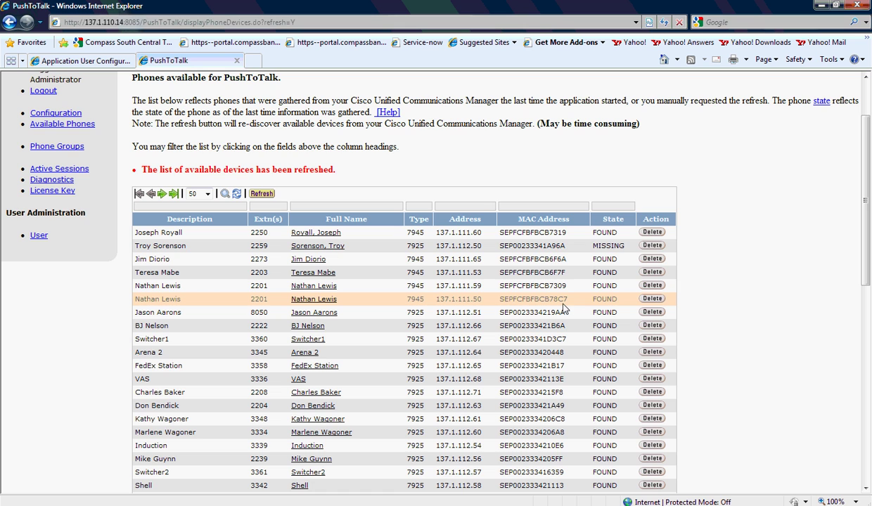
{"action": "scroll", "coordinate": [476, 180], "scroll_direction": "up", "scroll_amount": 2}
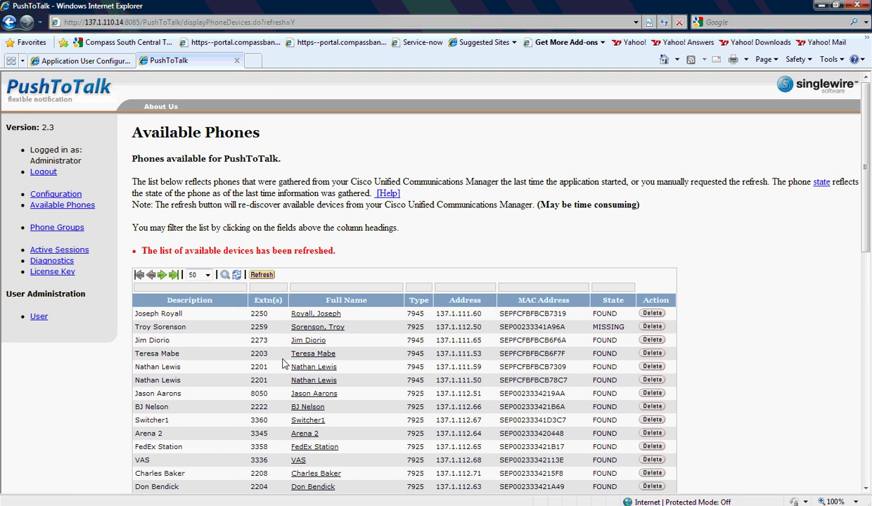
{"action": "left_click", "coordinate": [239, 353]}
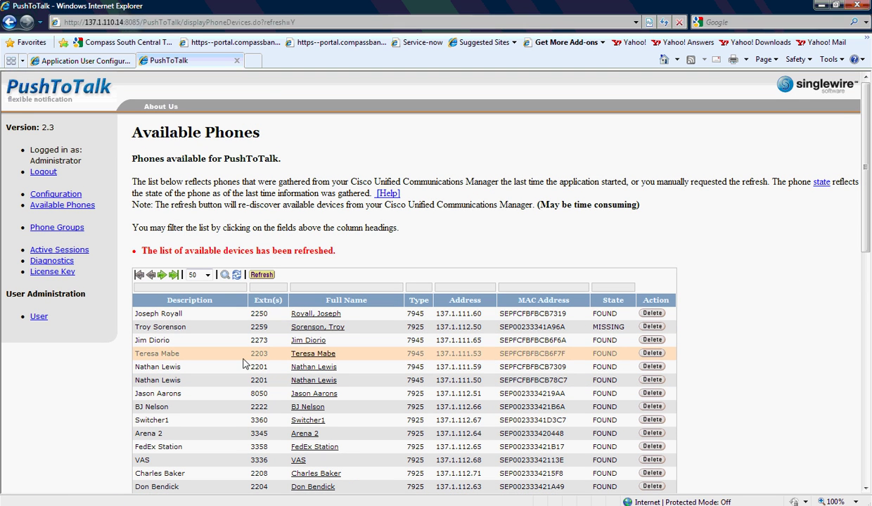
View the Prouduction Planning group's phones sorted by extension
{"action": "left_click", "coordinate": [57, 227]}
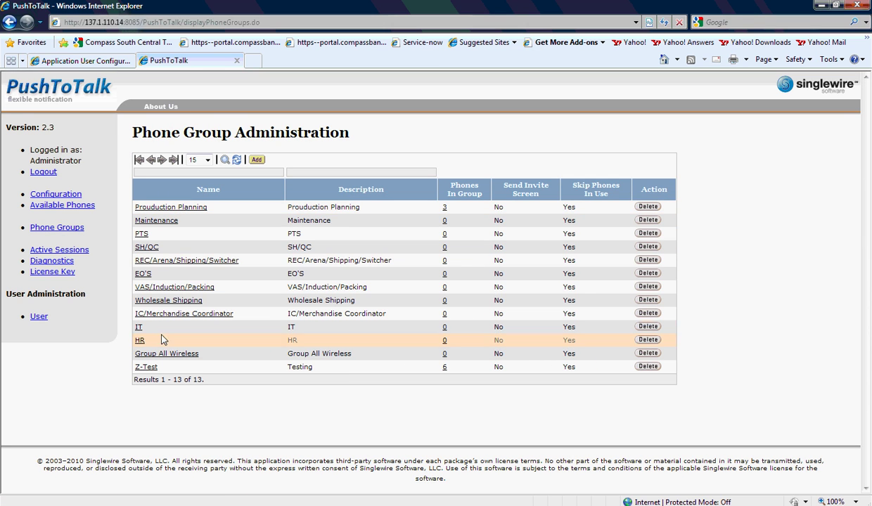
{"action": "left_click", "coordinate": [444, 208]}
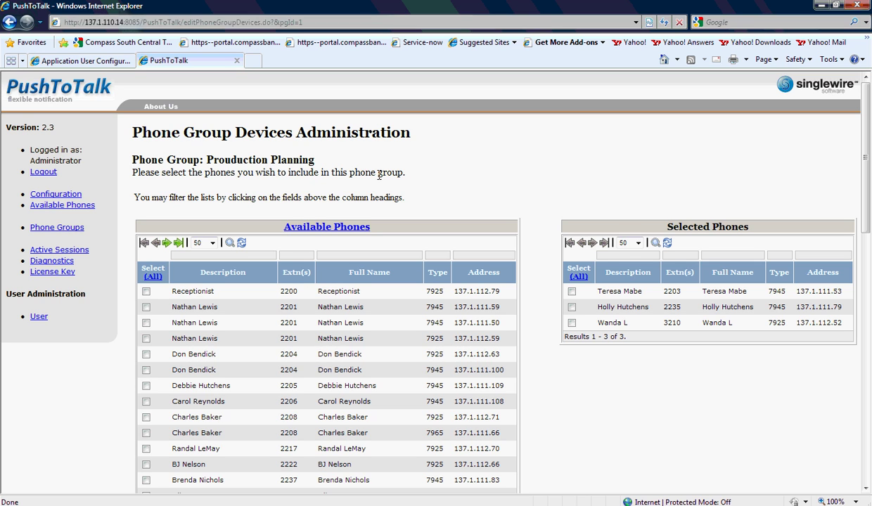
{"action": "left_click", "coordinate": [294, 274]}
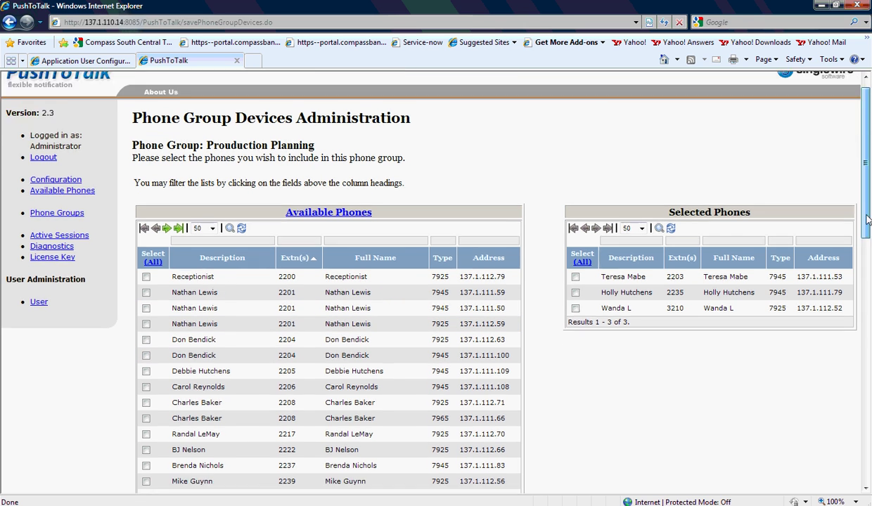
{"action": "scroll", "coordinate": [865, 260], "scroll_direction": "down", "scroll_amount": 2}
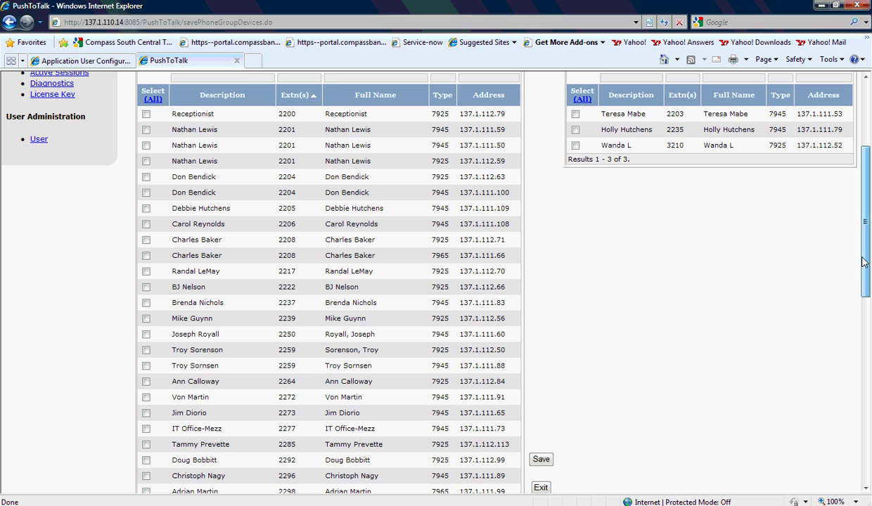
{"action": "left_click_drag", "start_coordinate": [865, 262], "coordinate": [862, 169]}
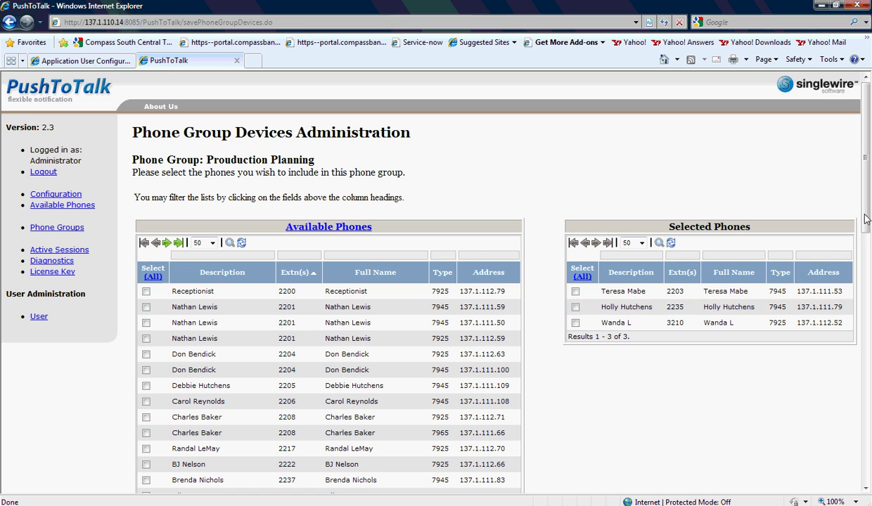
{"action": "left_click_drag", "start_coordinate": [842, 235], "coordinate": [838, 188]}
Open the Group All Wireless phone group for editing
{"action": "left_click", "coordinate": [62, 205]}
{"action": "left_click", "coordinate": [58, 227]}
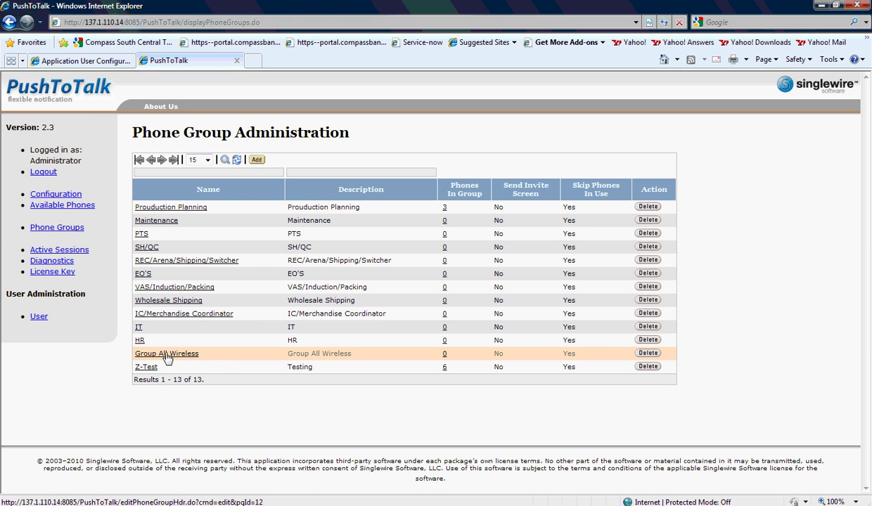
{"action": "left_click", "coordinate": [166, 354]}
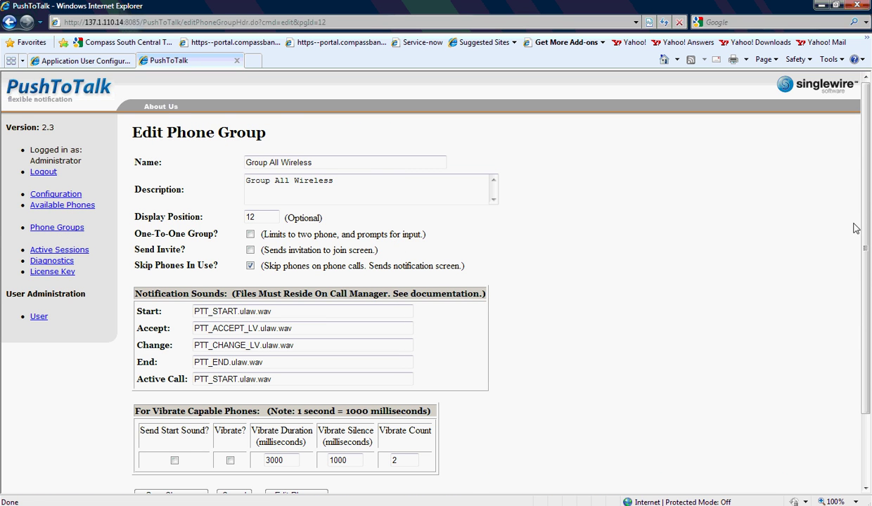
{"action": "scroll", "coordinate": [840, 208], "scroll_direction": "down", "scroll_amount": 3}
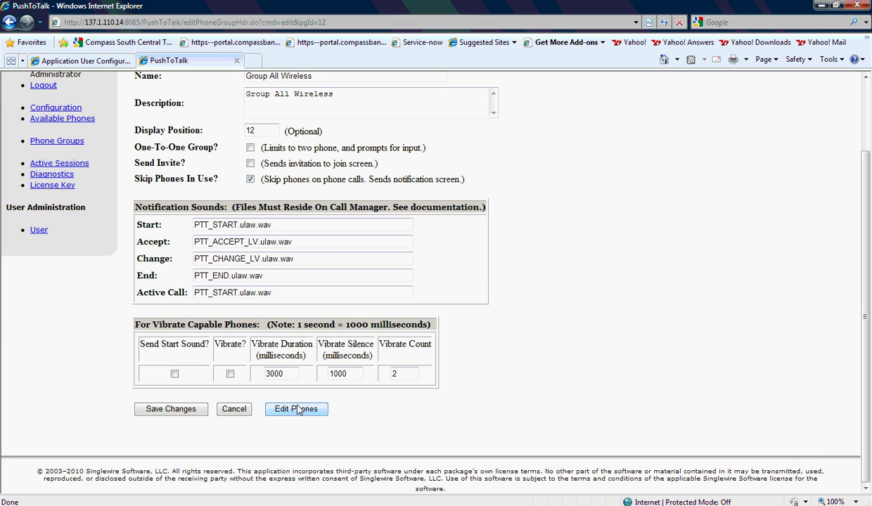
Save all checked phones into Group All Wireless, bringing it to 50 phones
{"action": "left_click", "coordinate": [297, 410]}
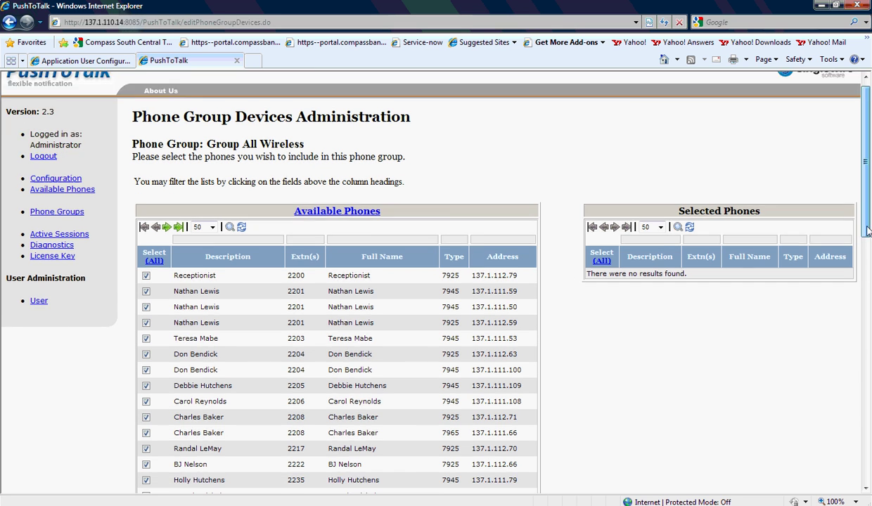
{"action": "scroll", "coordinate": [836, 310], "scroll_direction": "down", "scroll_amount": 5}
{"action": "left_click", "coordinate": [556, 318]}
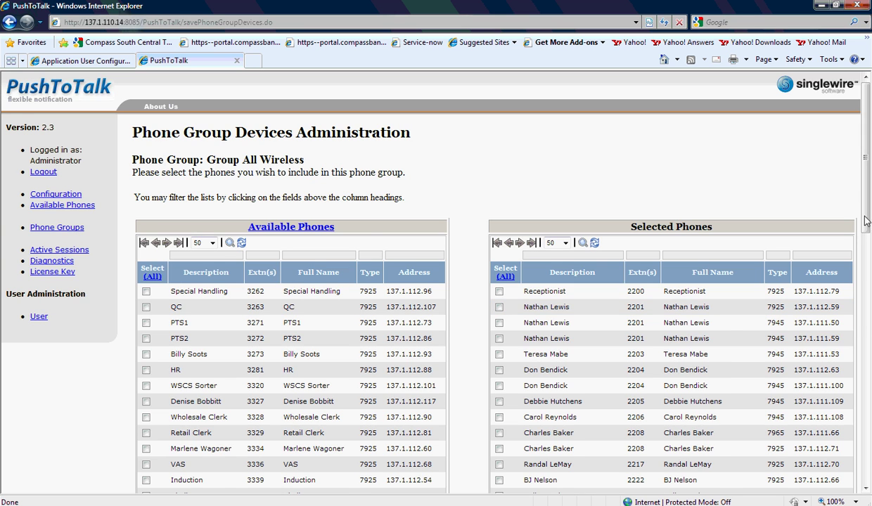
{"action": "mouse_move", "coordinate": [865, 220]}
{"action": "left_mouse_down"}
{"action": "mouse_move", "coordinate": [828, 474]}
{"action": "mouse_move", "coordinate": [869, 452]}
{"action": "mouse_move", "coordinate": [870, 233]}
{"action": "left_mouse_up"}
{"action": "scroll", "coordinate": [870, 234], "scroll_direction": "down", "scroll_amount": 5}
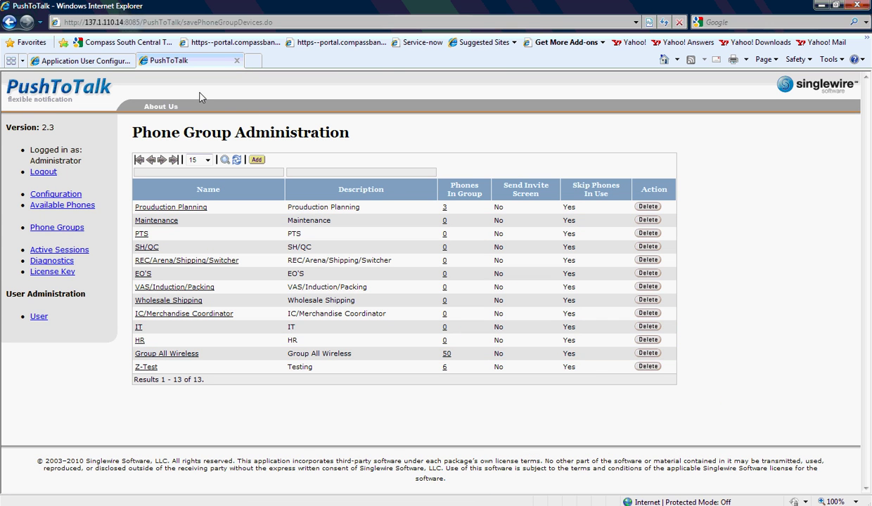
Open the Receptionist phone's configuration from the Device > Phone list
{"action": "left_click", "coordinate": [78, 60]}
{"action": "mouse_move", "coordinate": [232, 115]}
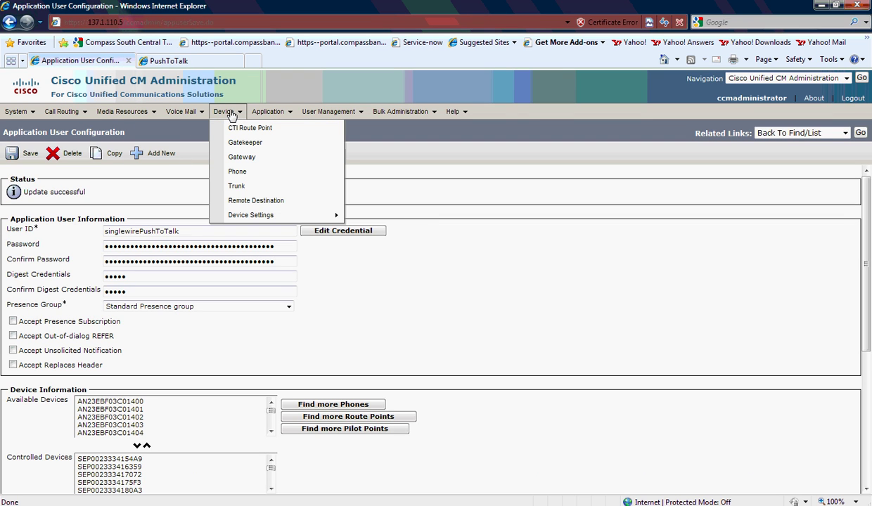
{"action": "left_click", "coordinate": [247, 173]}
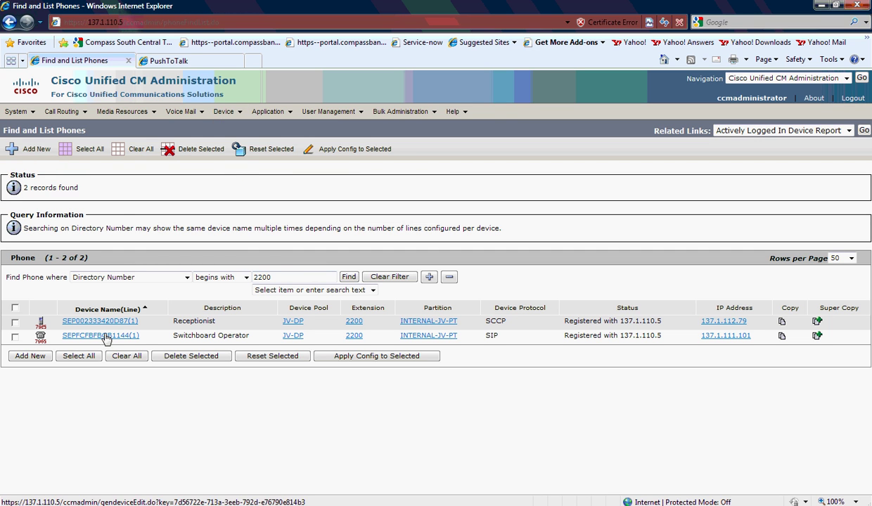
{"action": "left_click", "coordinate": [76, 323]}
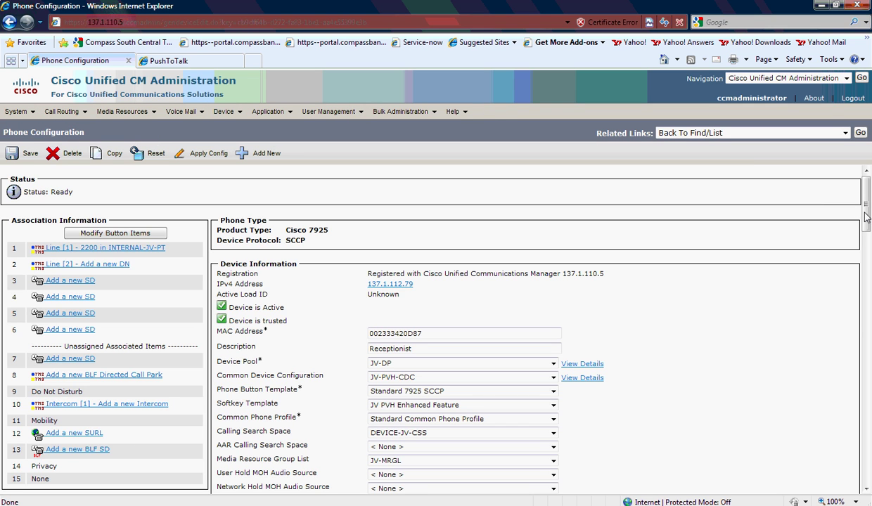
Copy the Receptionist phone's PushToTalk Application URL
{"action": "left_click_drag", "start_coordinate": [866, 209], "coordinate": [864, 438]}
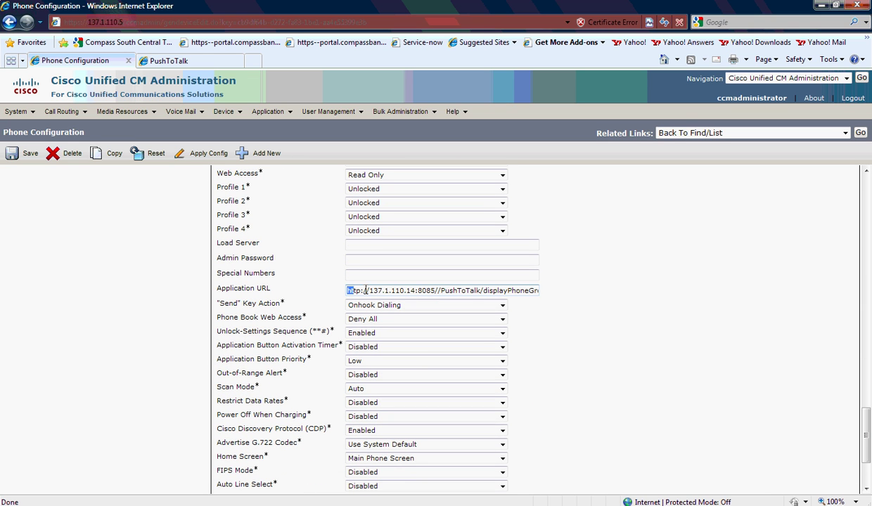
{"action": "left_click_drag", "start_coordinate": [365, 290], "coordinate": [633, 301]}
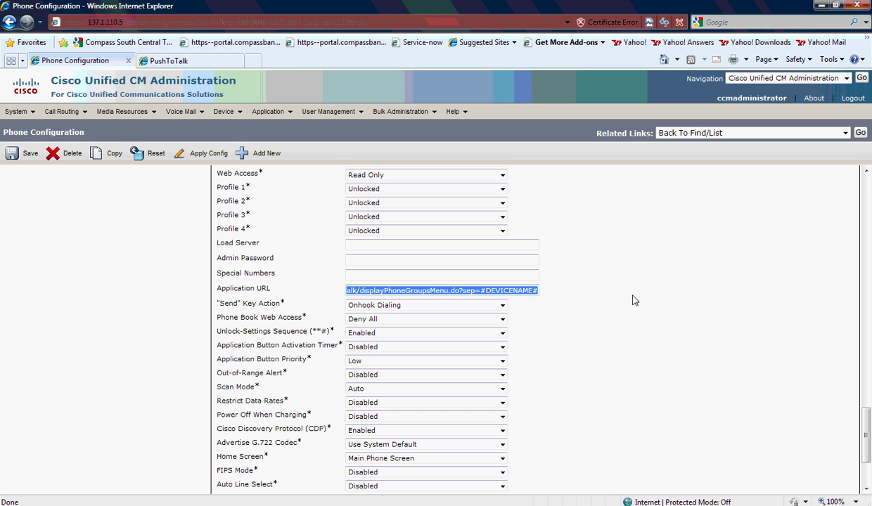
{"action": "right_click", "coordinate": [523, 292]}
{"action": "left_click", "coordinate": [548, 330]}
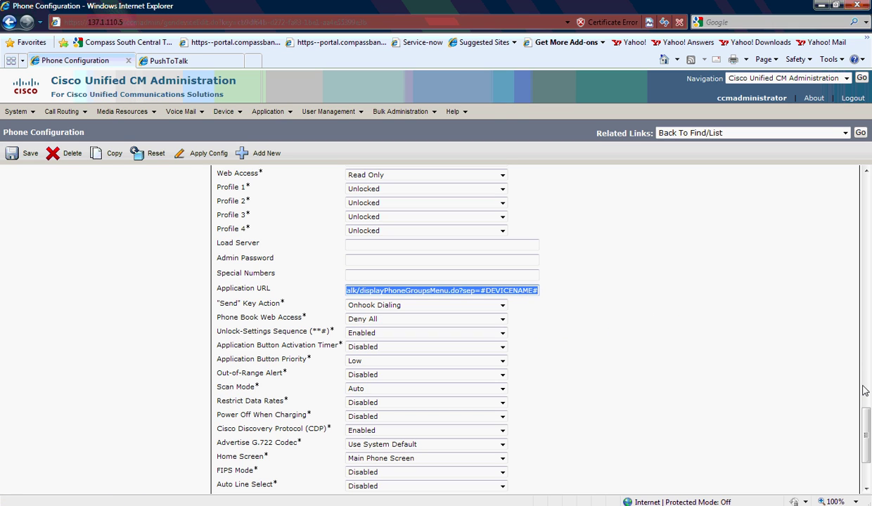
{"action": "left_click_drag", "start_coordinate": [868, 422], "coordinate": [867, 176]}
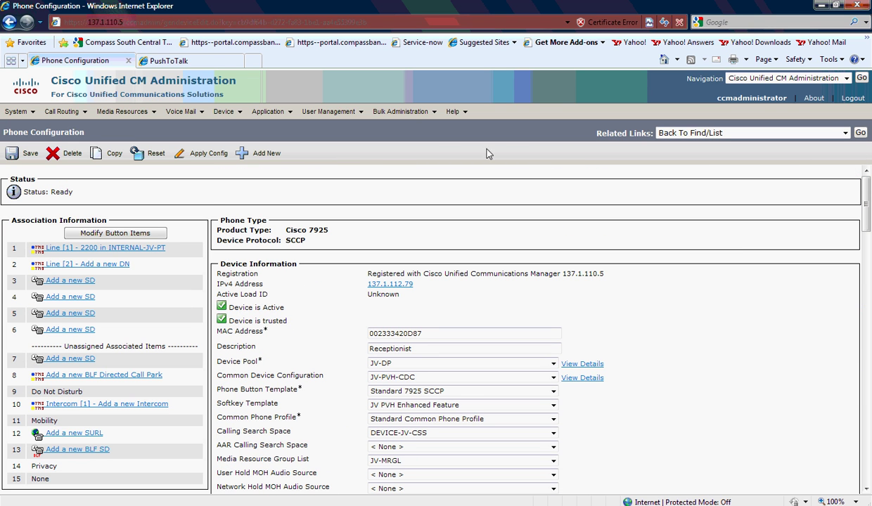
{"action": "left_click", "coordinate": [225, 113]}
Verify the Switchboard Operator phone is subscribed to PushToTalk, then return to PushToTalk
{"action": "left_click", "coordinate": [239, 171]}
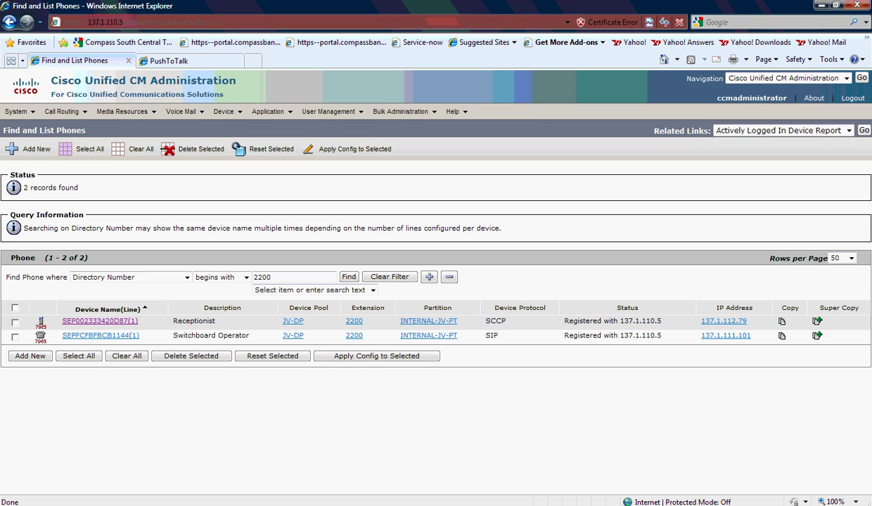
{"action": "left_click", "coordinate": [101, 336]}
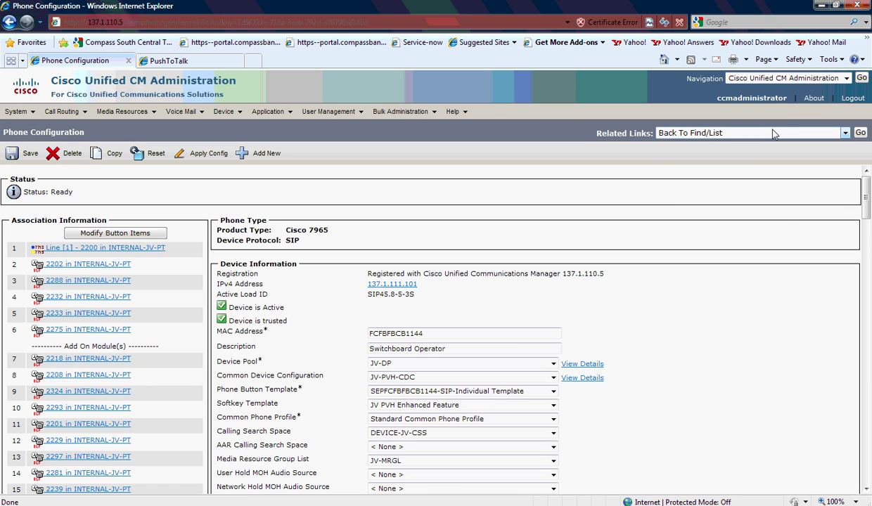
{"action": "left_click", "coordinate": [774, 134]}
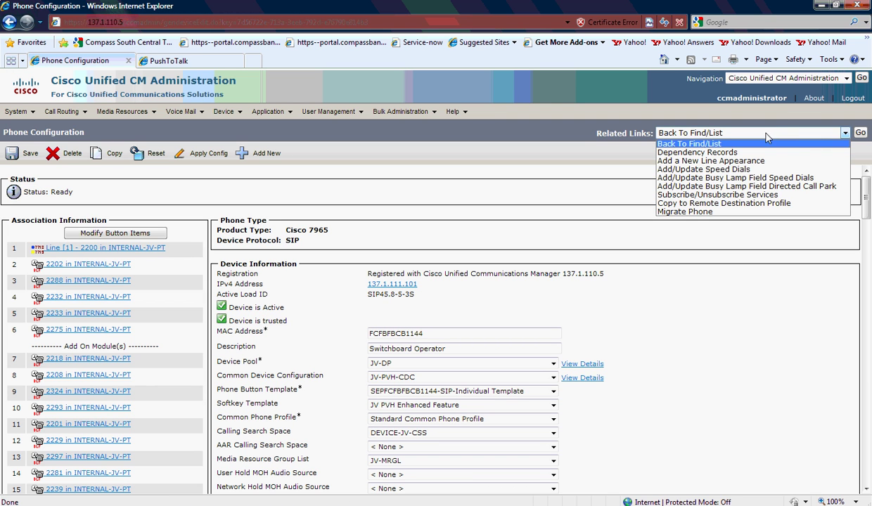
{"action": "left_click", "coordinate": [728, 194]}
{"action": "key", "text": "Tab"}
{"action": "key", "text": "Return"}
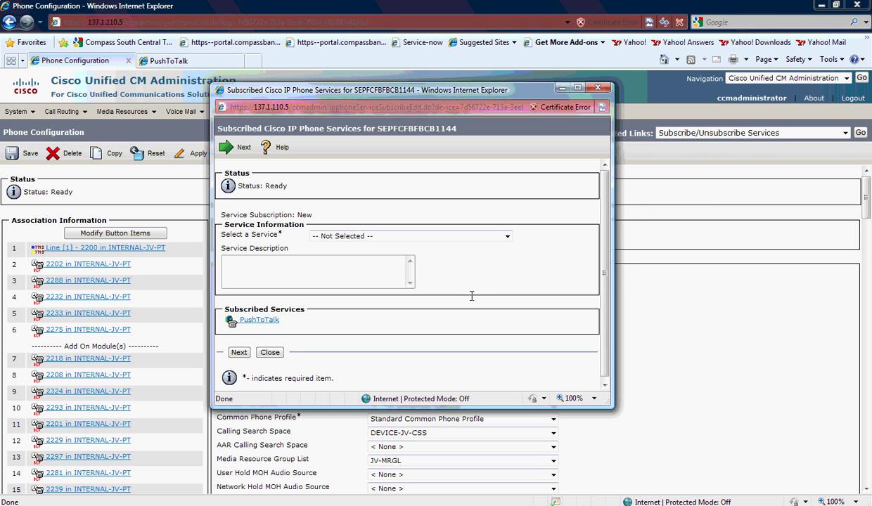
{"action": "left_click", "coordinate": [259, 322]}
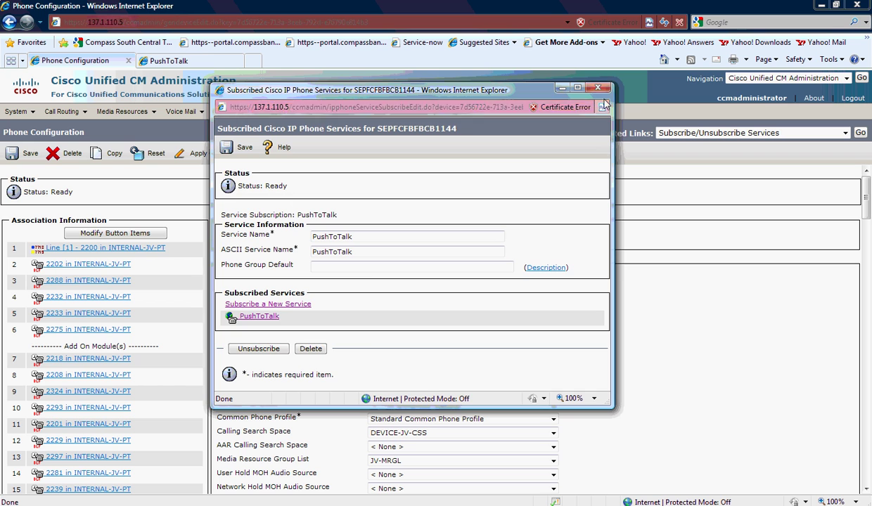
{"action": "left_click", "coordinate": [597, 87]}
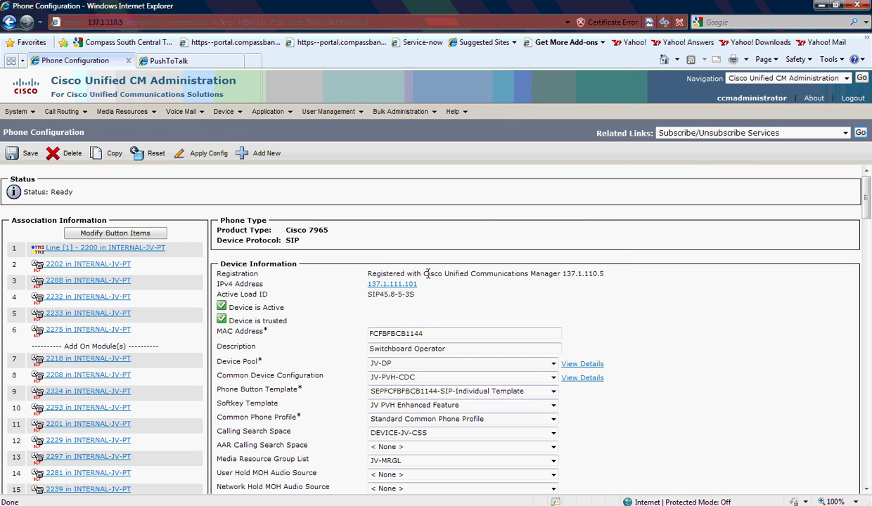
{"action": "left_click", "coordinate": [187, 62]}
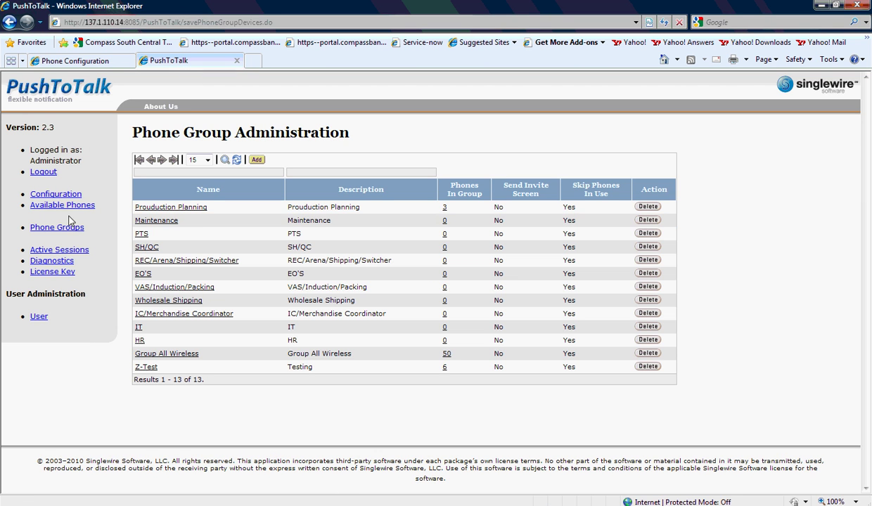
Open the configuration parameters and review the CallManager address, admin user, SNMP community and CTI user
{"action": "left_click", "coordinate": [56, 194]}
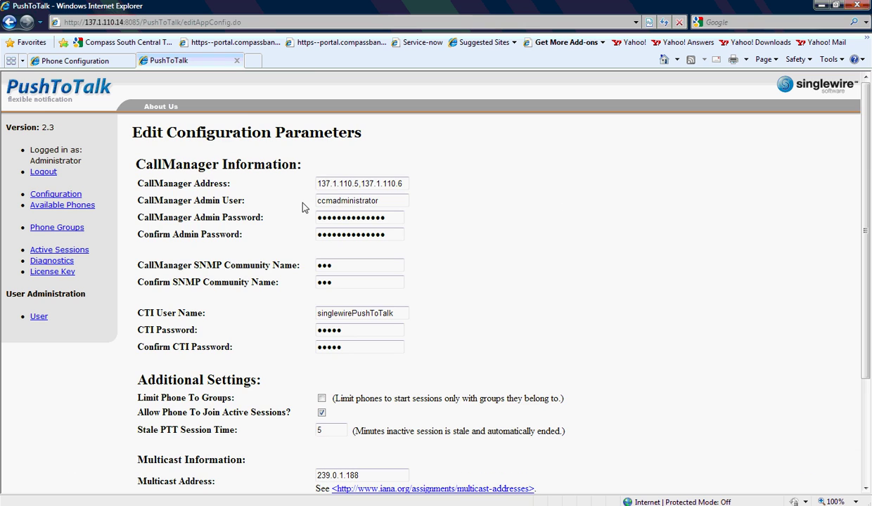
{"action": "left_click_drag", "start_coordinate": [317, 183], "coordinate": [507, 184]}
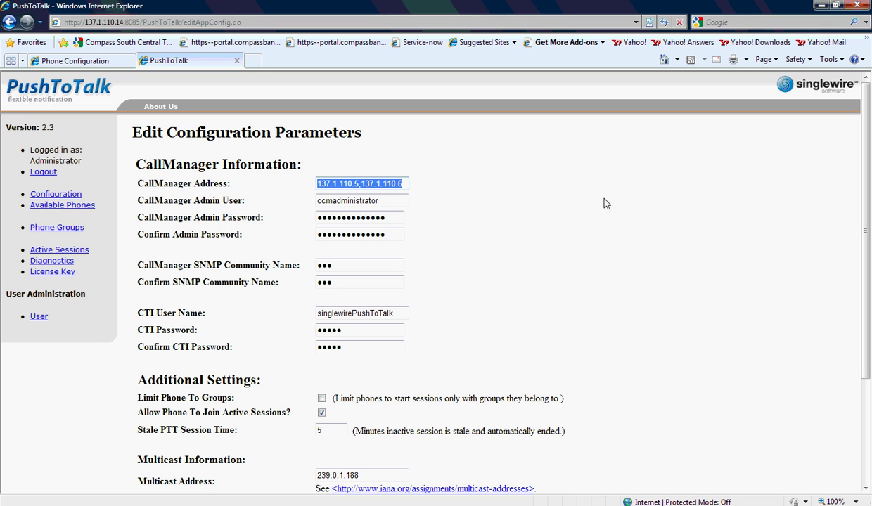
{"action": "left_click", "coordinate": [384, 199]}
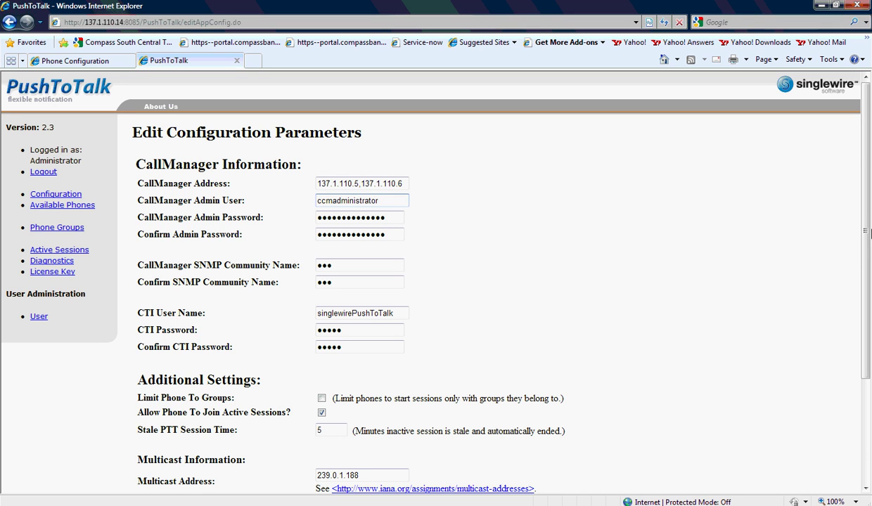
{"action": "scroll", "coordinate": [838, 235], "scroll_direction": "down", "scroll_amount": 3}
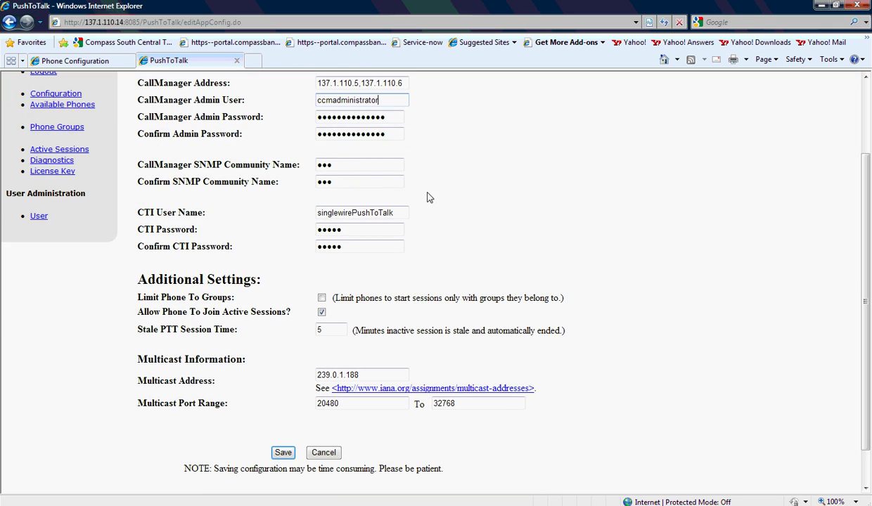
{"action": "left_click_drag", "start_coordinate": [345, 171], "coordinate": [313, 163]}
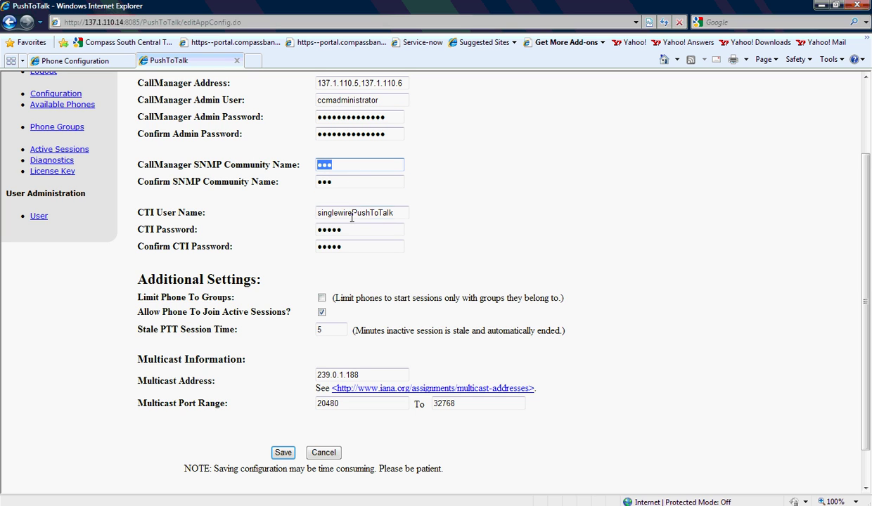
{"action": "left_click_drag", "start_coordinate": [394, 213], "coordinate": [296, 200]}
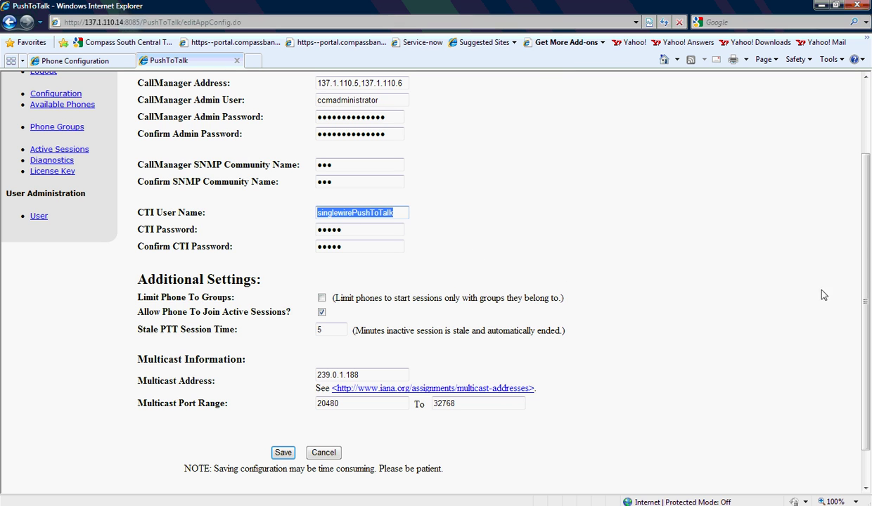
Review the multicast address 239.0.1.188 and port range 20480–32768
{"action": "scroll", "coordinate": [869, 269], "scroll_direction": "down", "scroll_amount": 2}
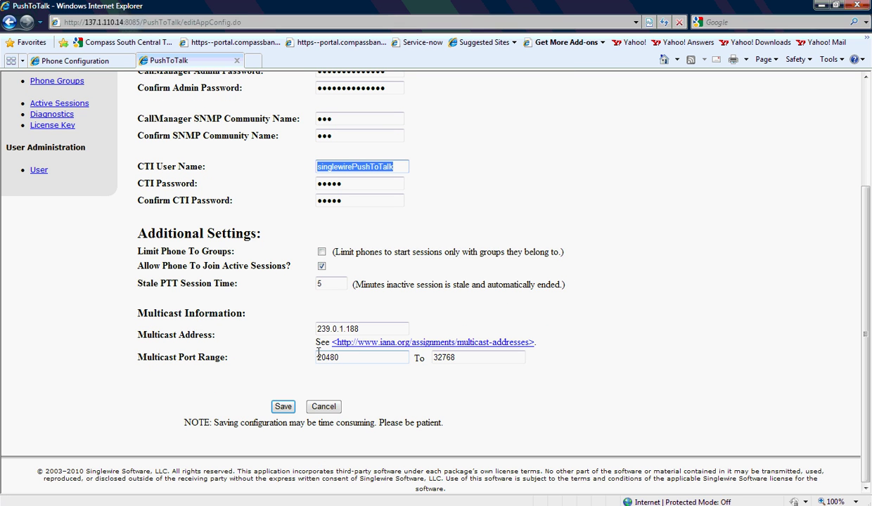
{"action": "left_click_drag", "start_coordinate": [365, 330], "coordinate": [300, 330]}
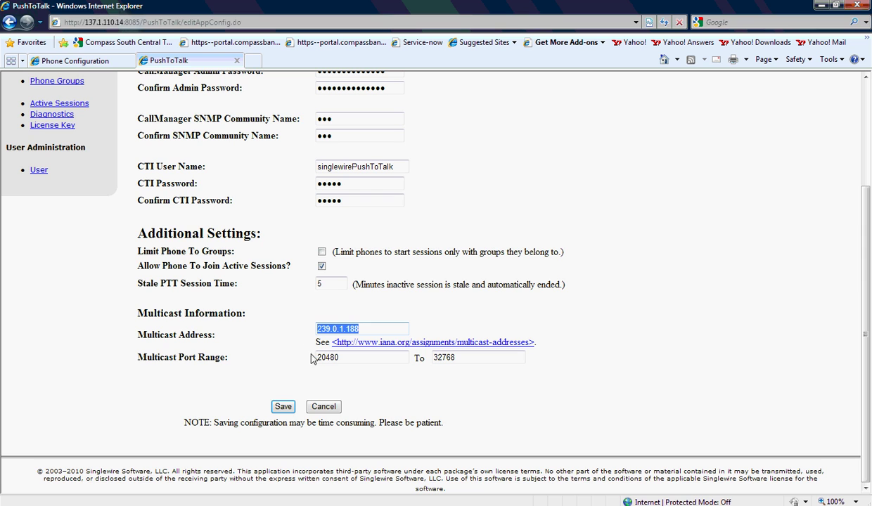
{"action": "left_click", "coordinate": [366, 358]}
{"action": "left_click_drag", "start_coordinate": [457, 358], "coordinate": [422, 360]}
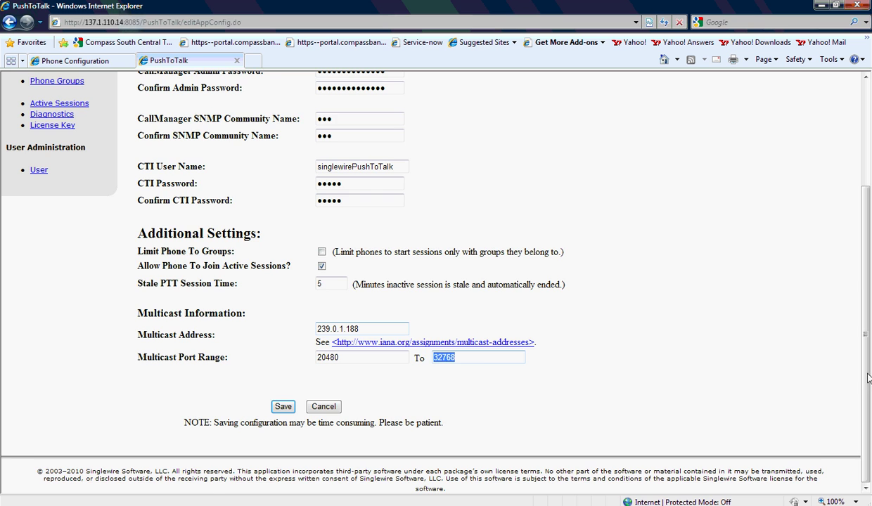
{"action": "scroll", "coordinate": [868, 378], "scroll_direction": "up", "scroll_amount": 4}
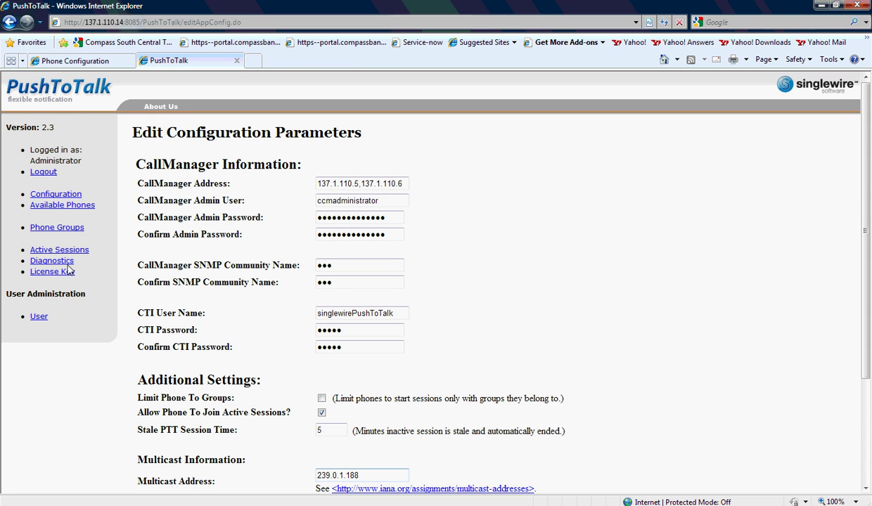
Check the license details showing 250 maximum phones, then log out of PushToTalk
{"action": "left_click", "coordinate": [47, 271]}
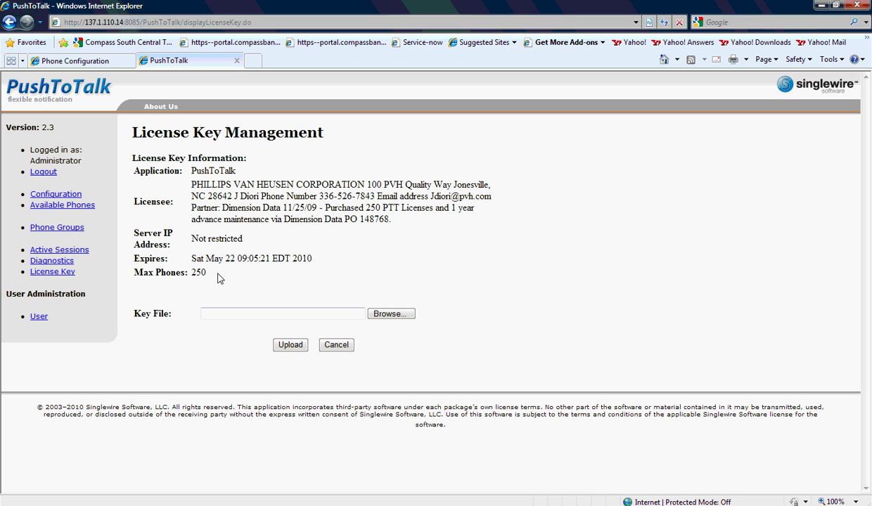
{"action": "left_click_drag", "start_coordinate": [221, 279], "coordinate": [128, 268]}
{"action": "left_click", "coordinate": [497, 255]}
{"action": "left_click", "coordinate": [42, 172]}
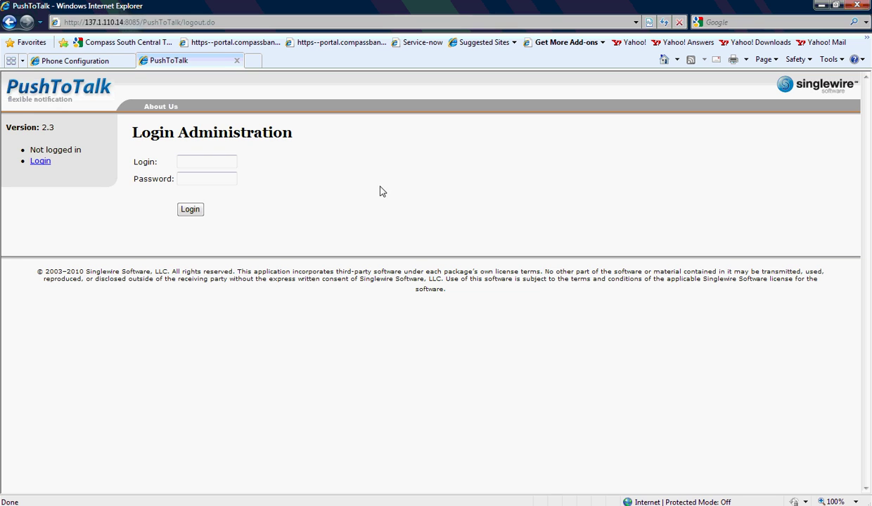